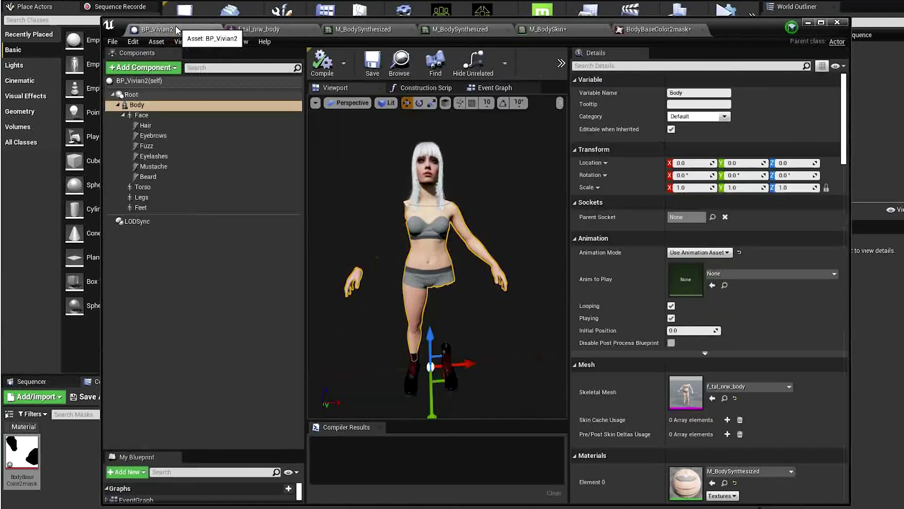
Switch to the BP_Vivian2 Blueprint editor tab
left_click(176, 30)
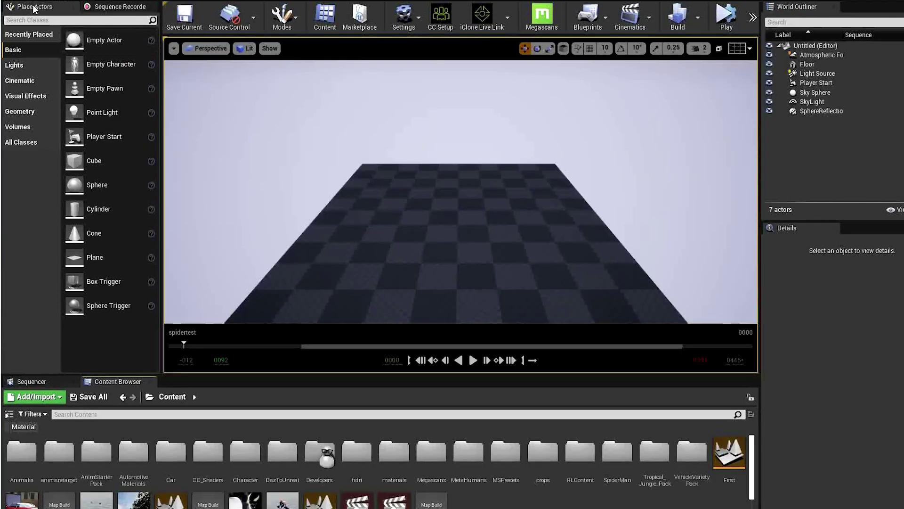
left_click(31, 2)
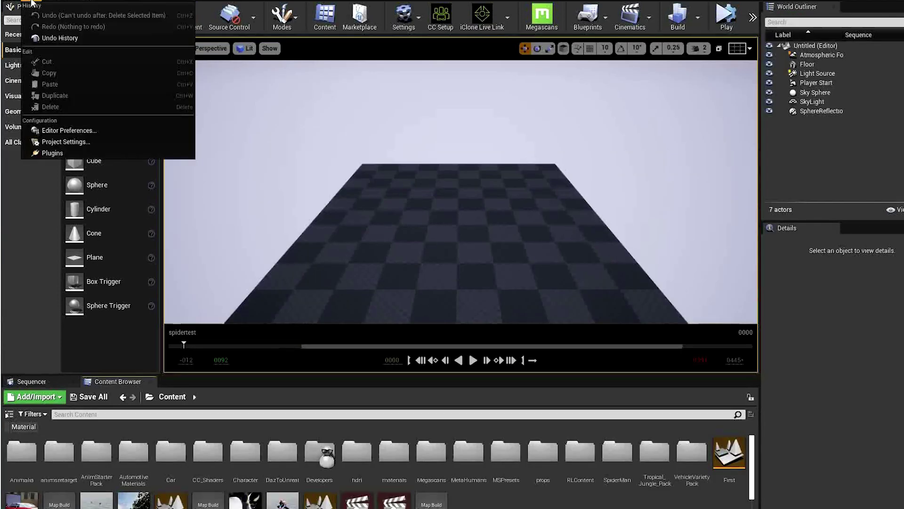
left_click(57, 154)
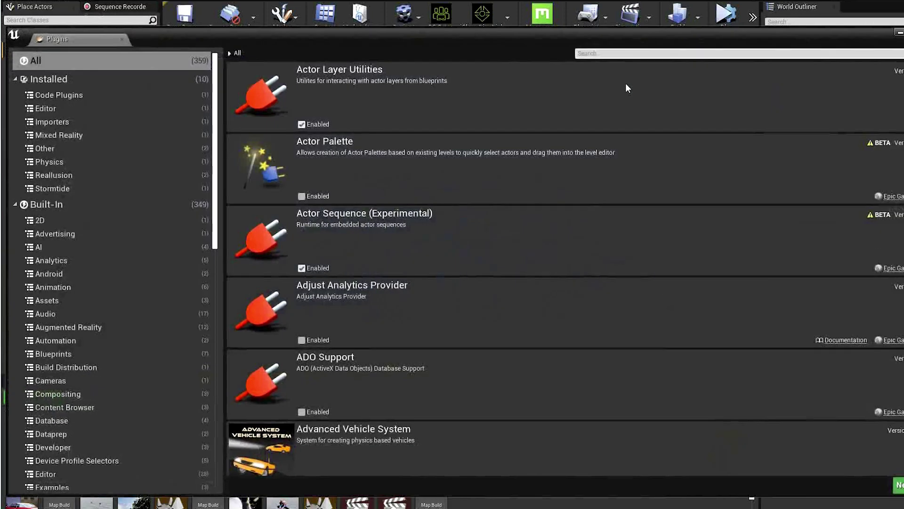
left_click(621, 55)
type("png")
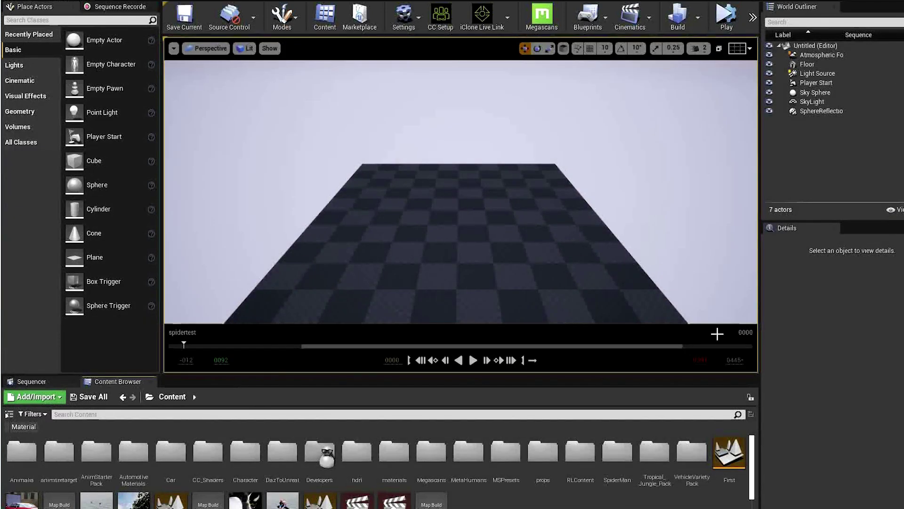
Search the MetaHumans folder for 'body' and export BodyBaseColor as BodyBaseColor2 PNG
double_click(477, 457)
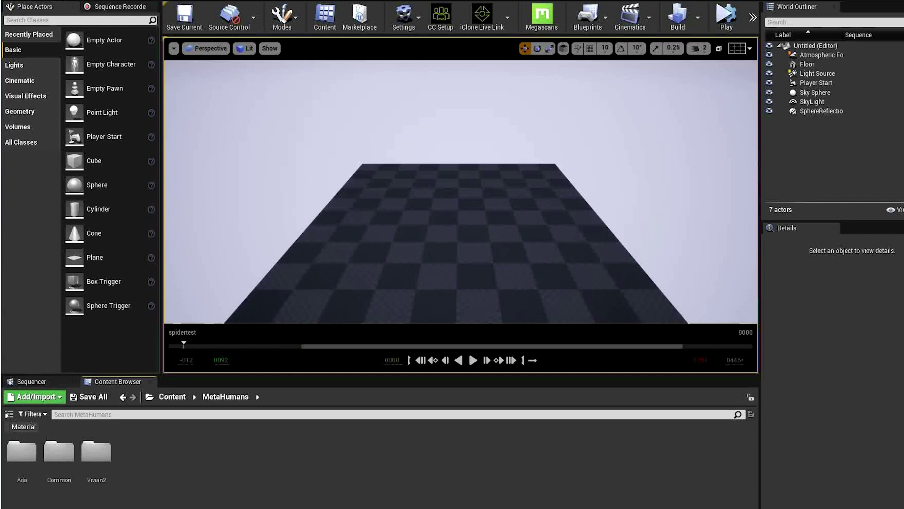
left_click(123, 415)
type("body")
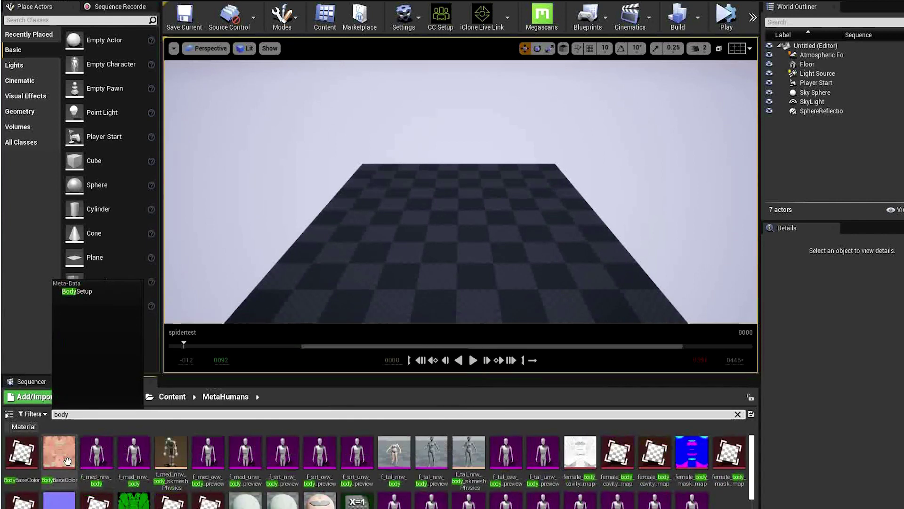
mouse_move(66, 461)
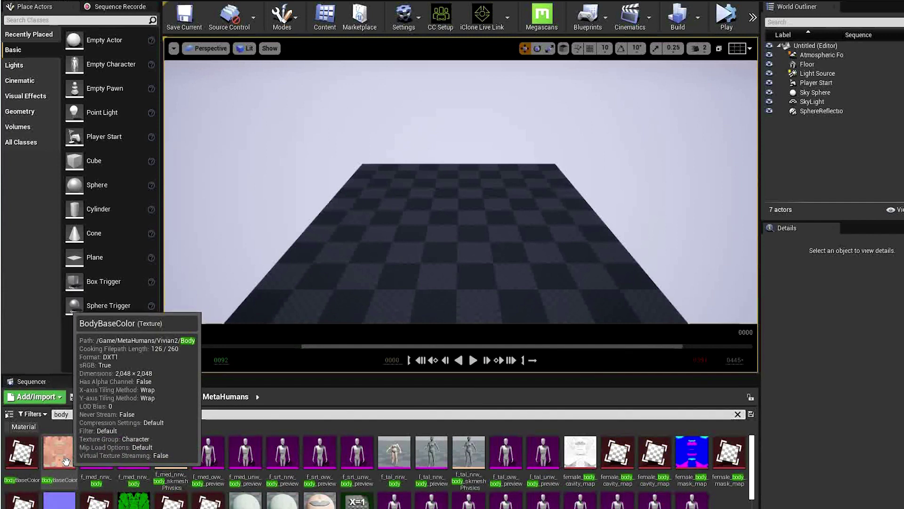
right_click(66, 460)
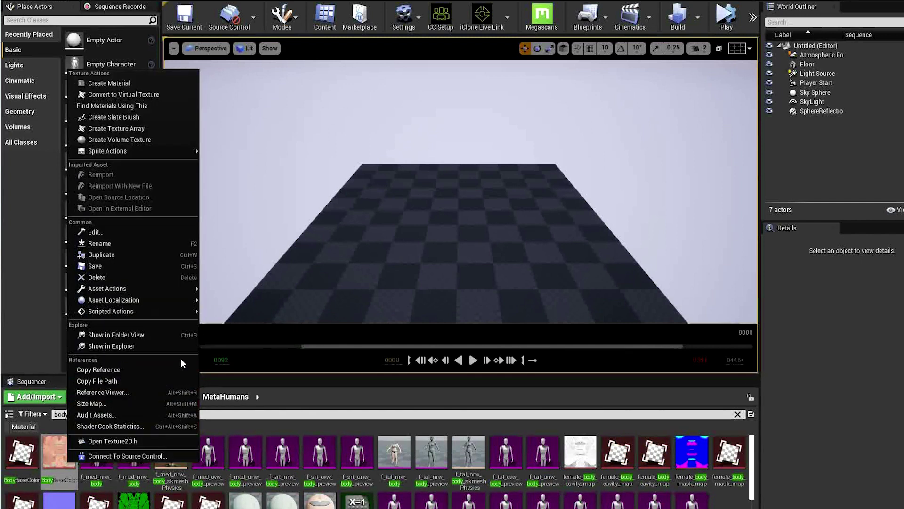
mouse_move(197, 303)
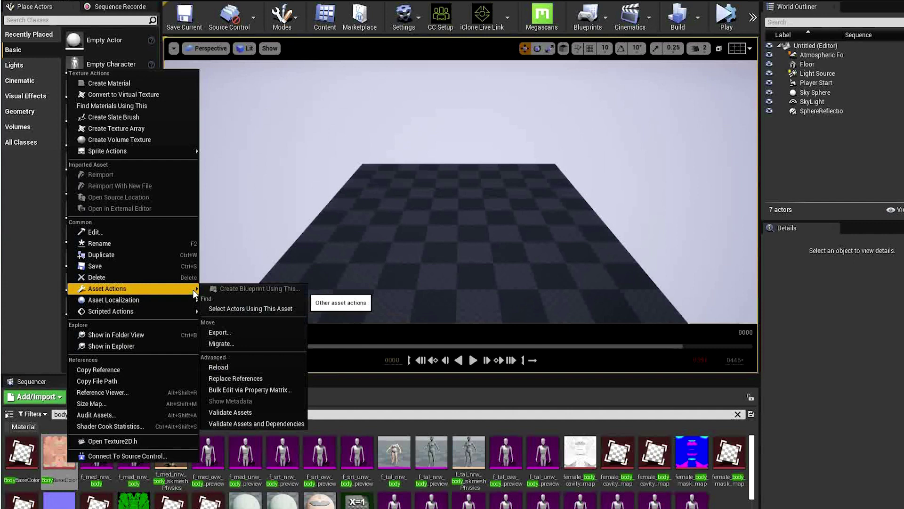
left_click(222, 331)
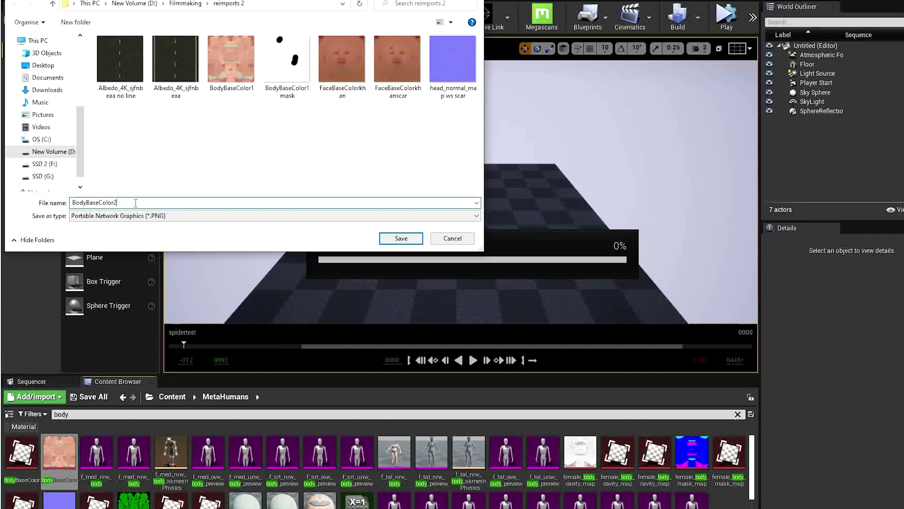
left_click(395, 238)
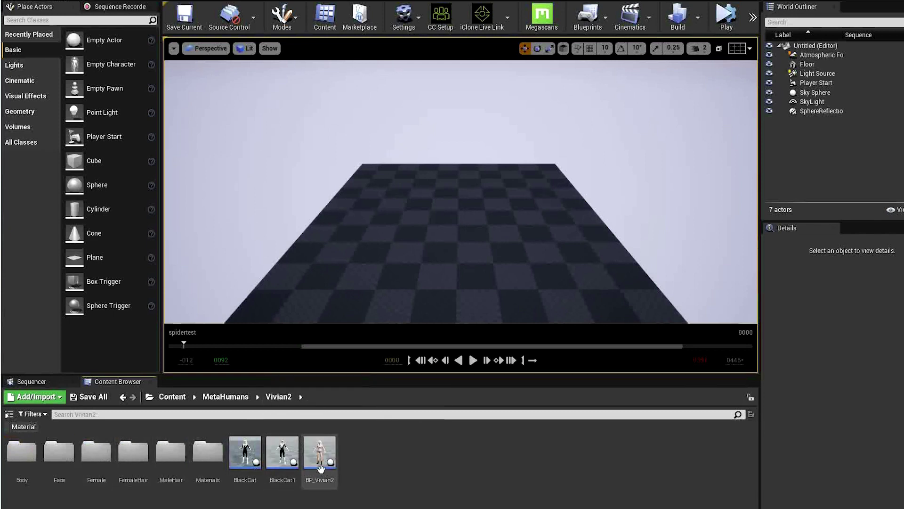
Open BP_Vivian2 and select its Body component in the preview
double_click(320, 463)
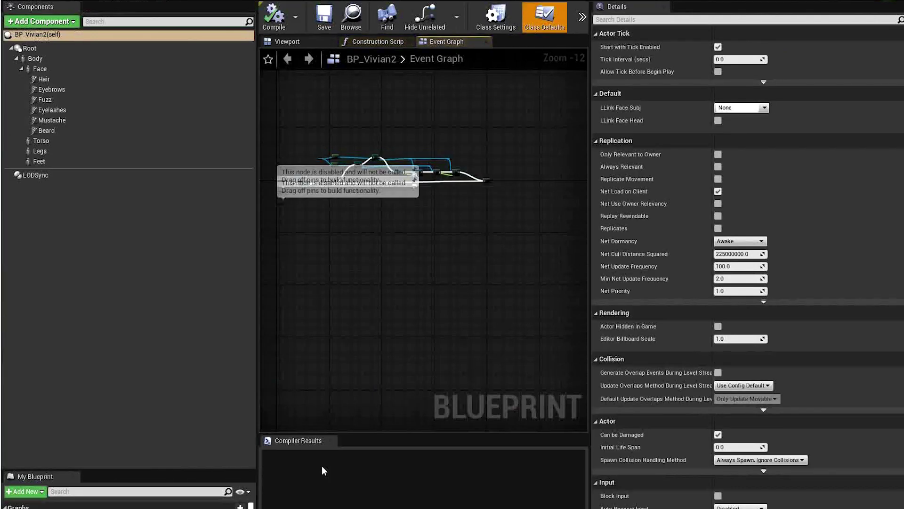
left_click(306, 45)
scroll(440, 153, "up", 5)
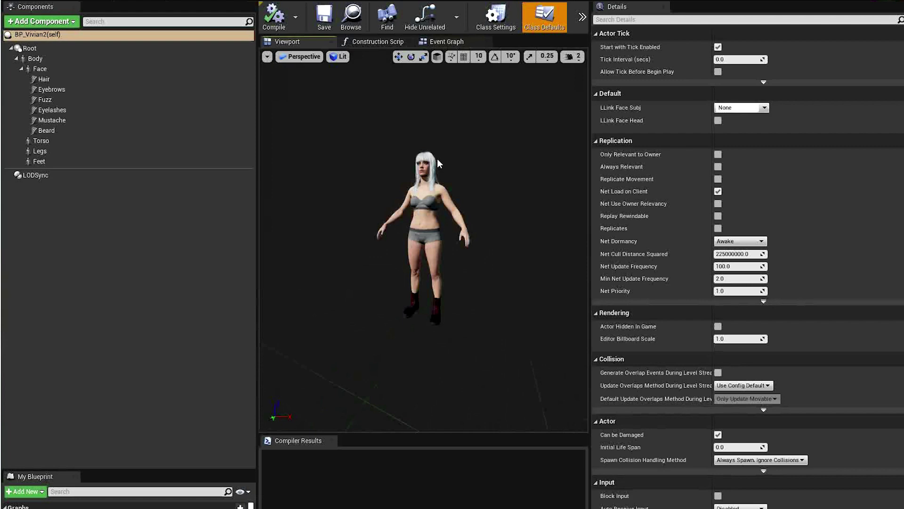
left_click(518, 118)
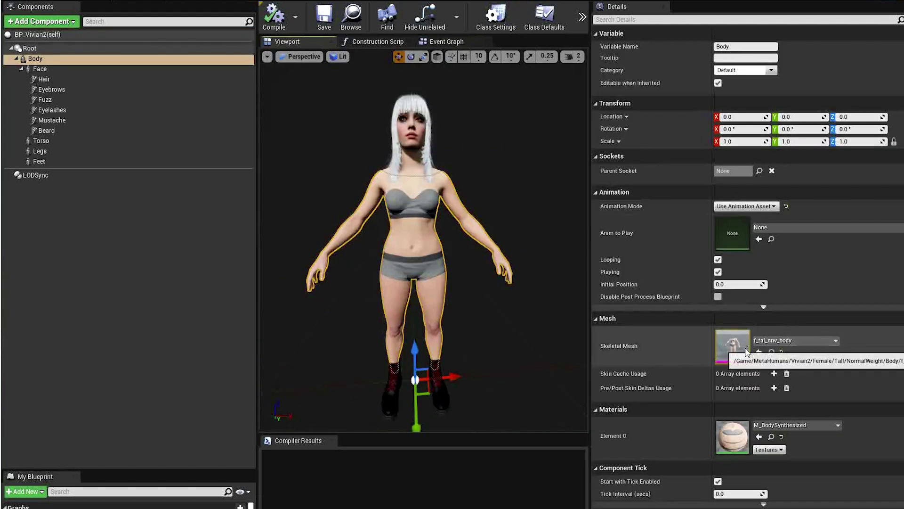
Open the f_tal_nrw_body mesh, its M_BodySynthesized material, then its parent material
double_click(741, 354)
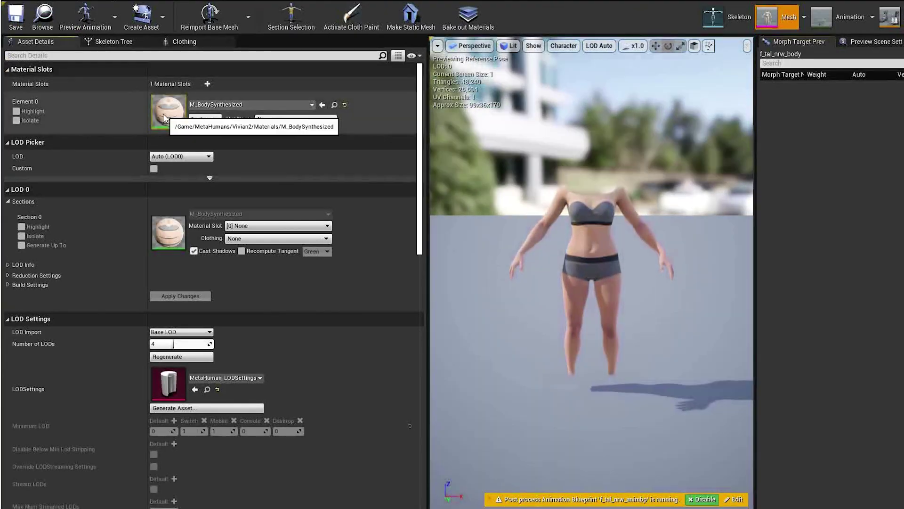
double_click(165, 117)
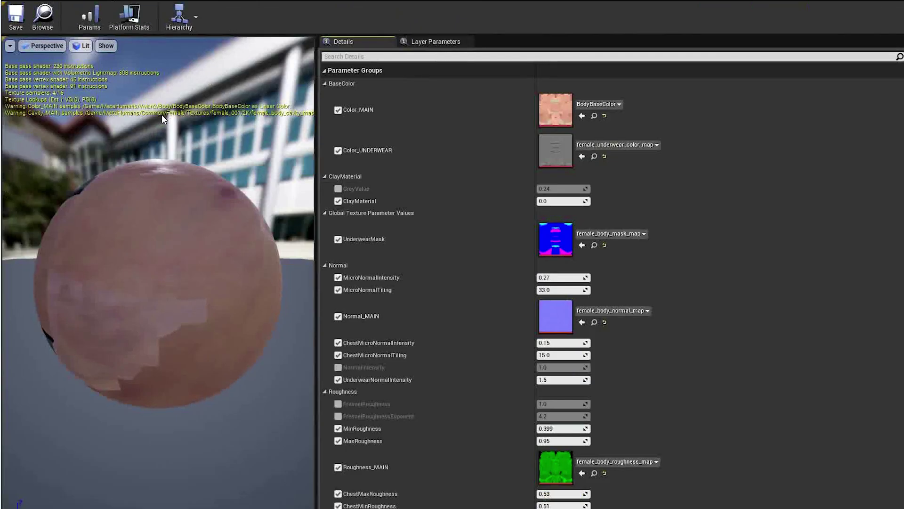
scroll(706, 307, "down", 5)
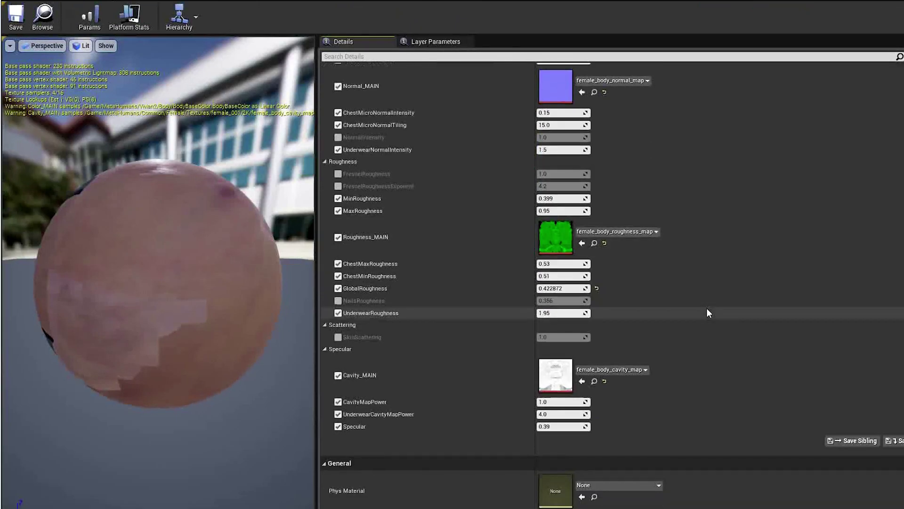
scroll(706, 313, "down", 3)
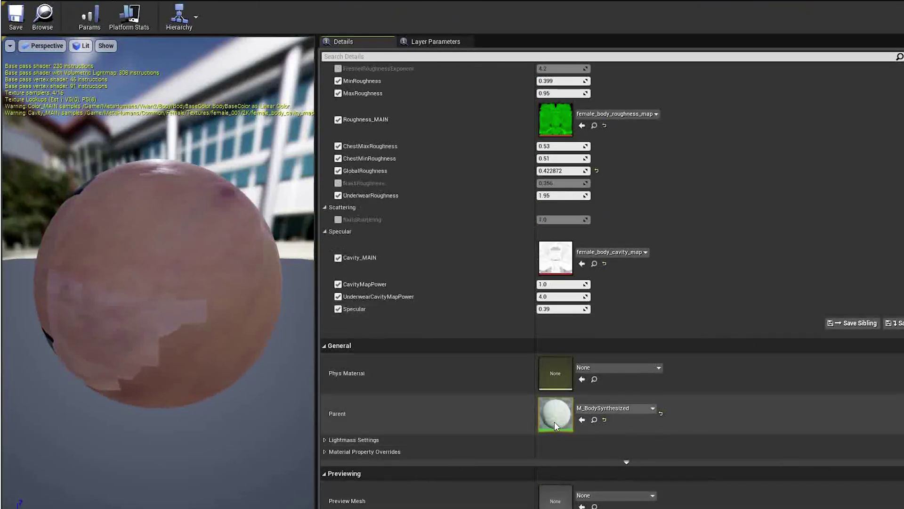
double_click(555, 421)
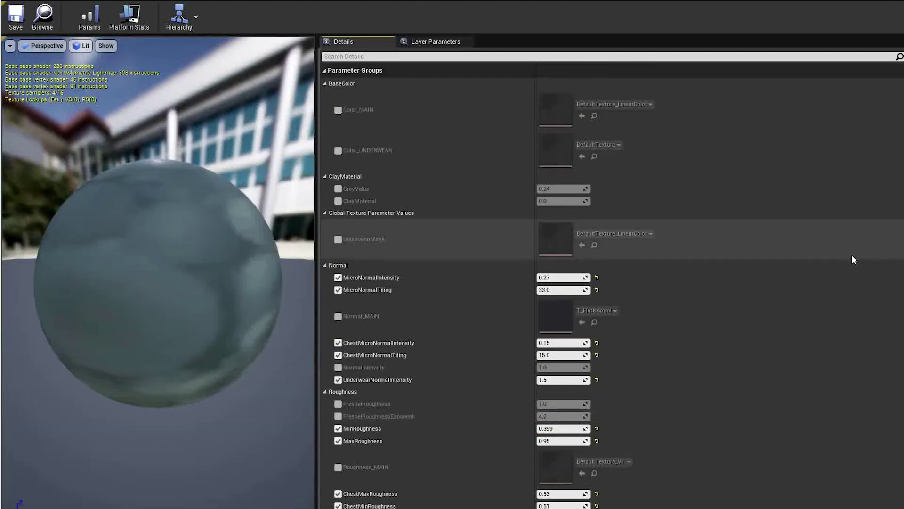
scroll(851, 256, "down", 7)
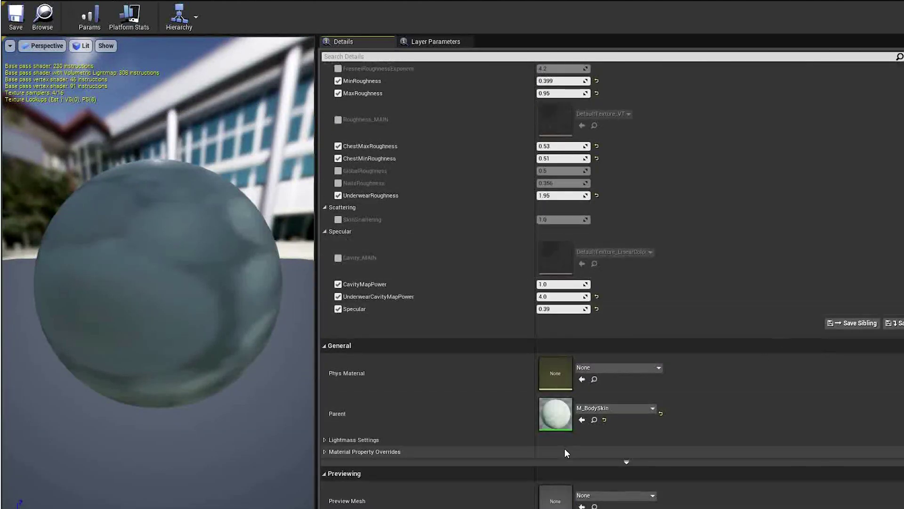
Open the M_BodySkin material graph and change its Blend Mode from Opaque to Masked
double_click(558, 426)
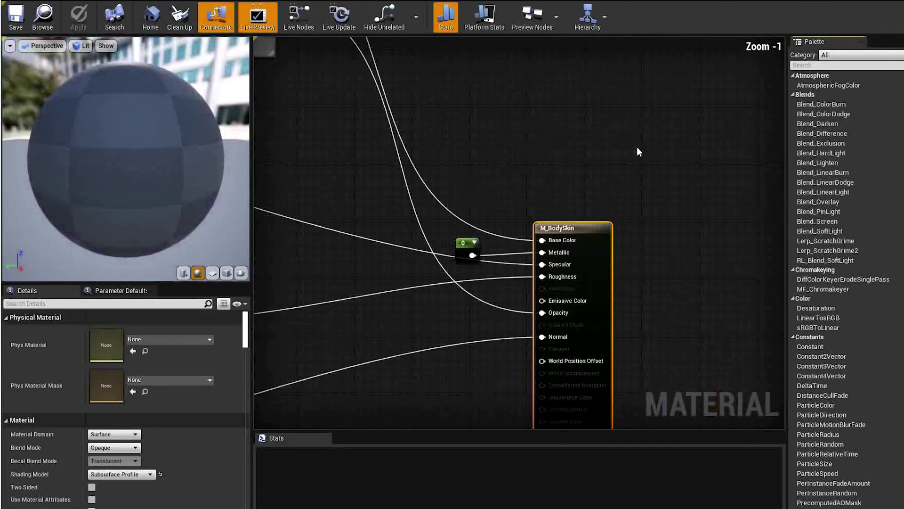
scroll(653, 174, "down", 9)
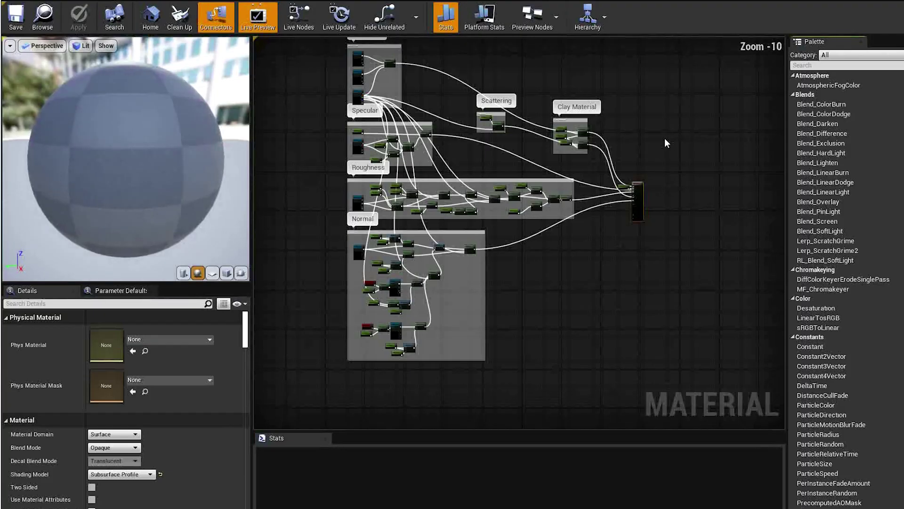
scroll(653, 177, "up", 4)
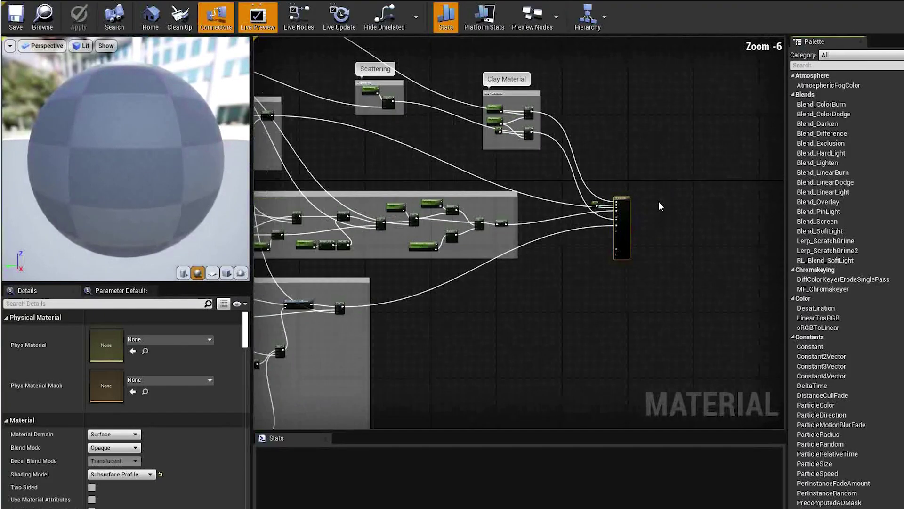
scroll(659, 202, "up", 5)
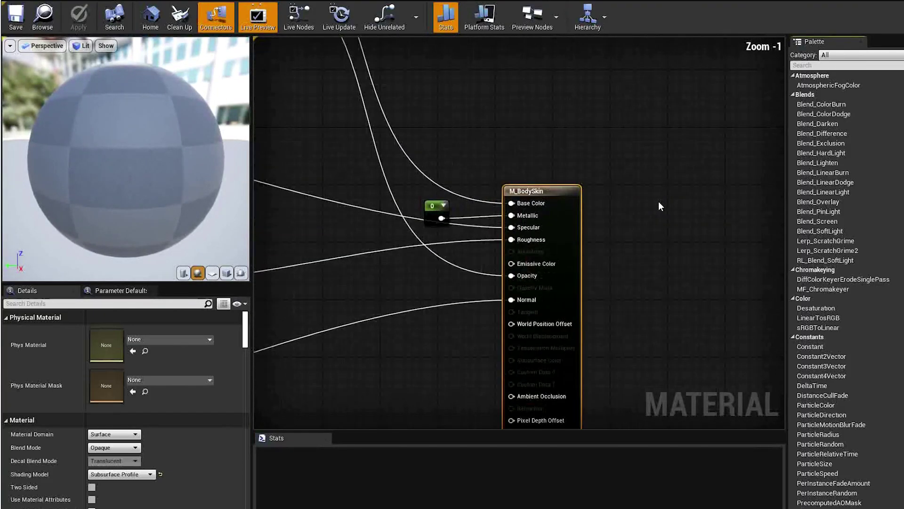
left_click(111, 449)
left_click(110, 463)
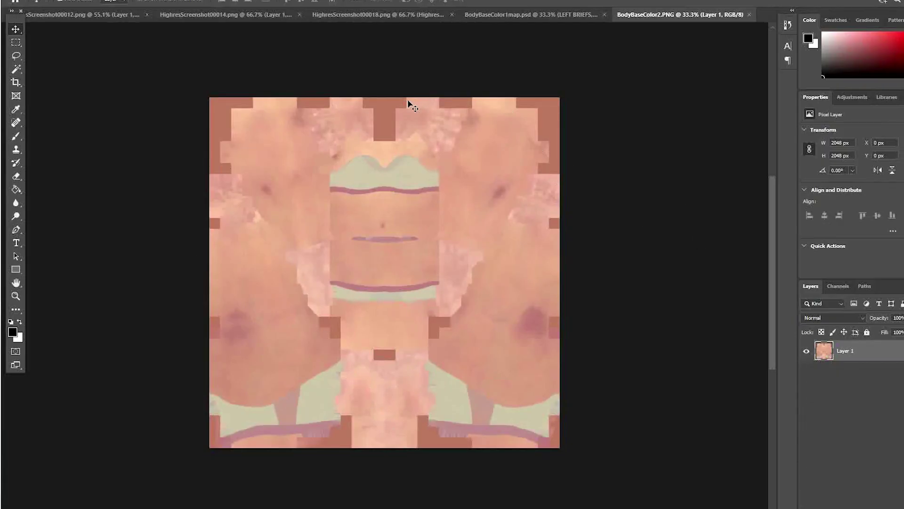
Glance at the labelled body-part map, return to BodyBaseColor2.PNG, and select the Paint Bucket
left_click(551, 16)
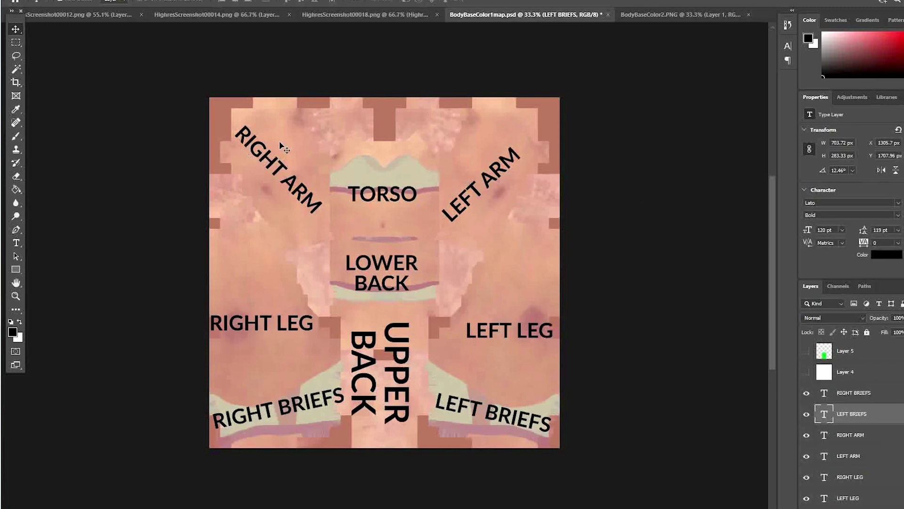
key("ctrl+Tab")
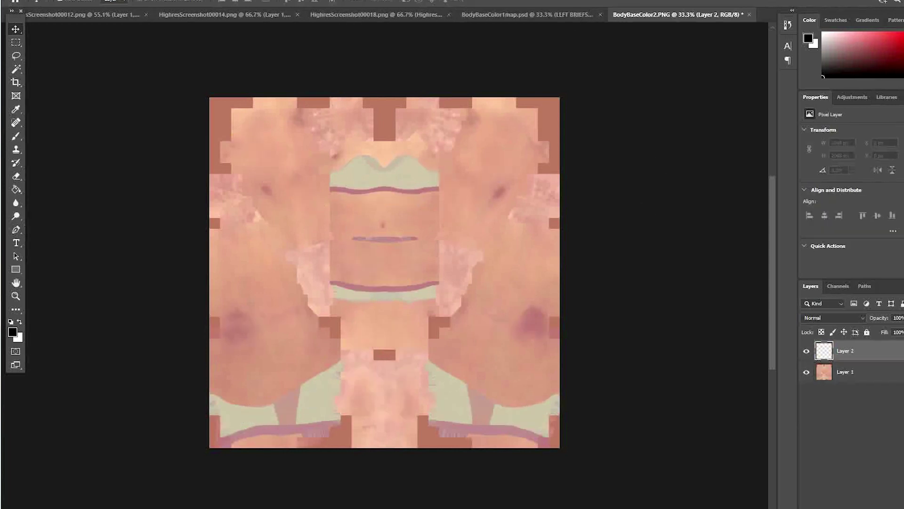
left_click(16, 189)
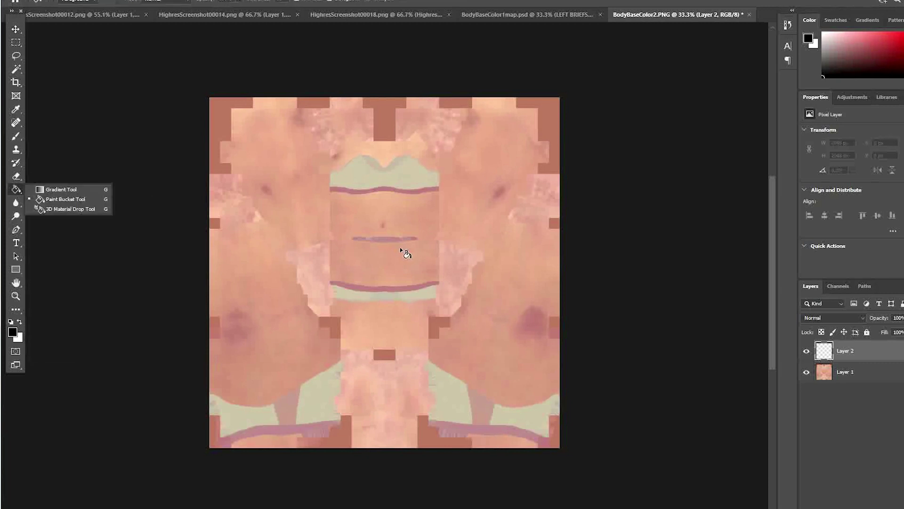
Fill the new layer with white and set up an enlarged black brush
key("x")
left_click(432, 254)
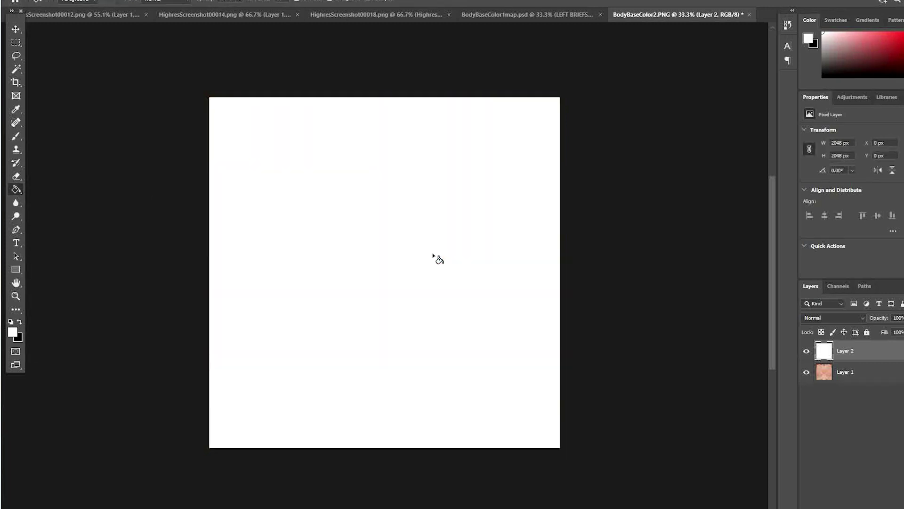
left_click(15, 136)
key("x")
right_click_drag(460, 217, 466, 217, "alt")
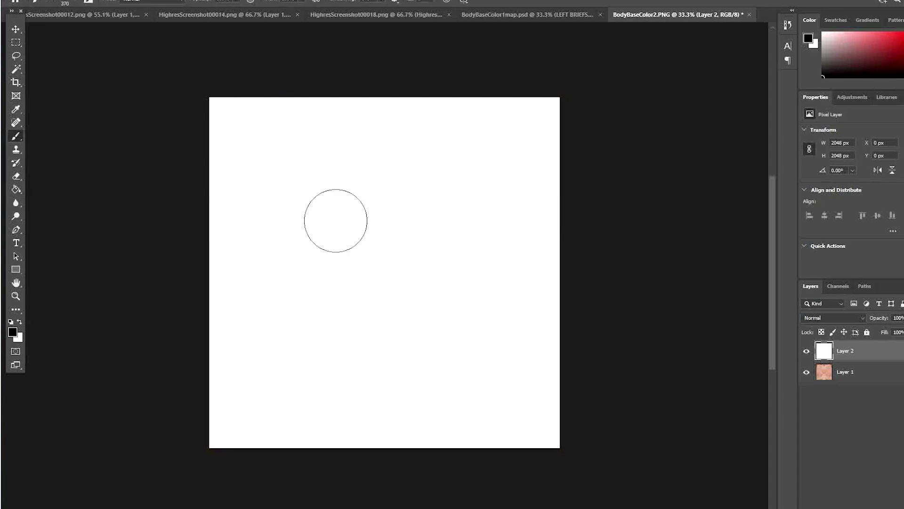
mouse_move(334, 218)
left_mouse_down()
mouse_move(406, 201)
mouse_move(440, 229)
mouse_move(380, 242)
mouse_move(354, 215)
mouse_move(355, 240)
left_mouse_up()
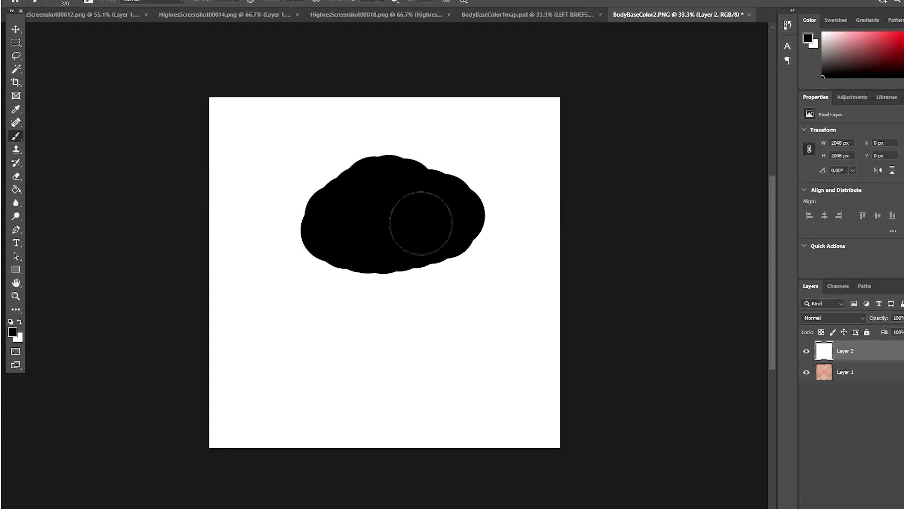
key("ctrl+z")
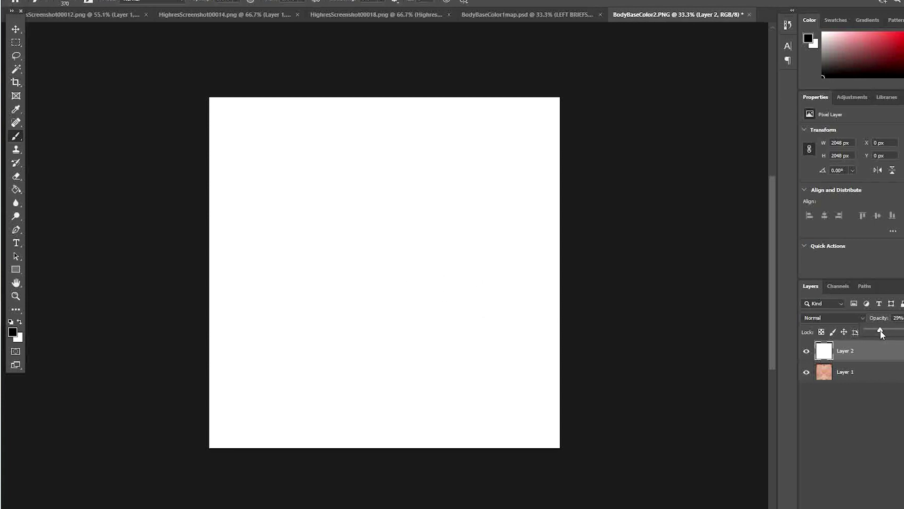
Lower Layer 2 opacity, paint the left leg black using the map, then restore 100%
left_click_drag(875, 329, 886, 331)
left_click(874, 330)
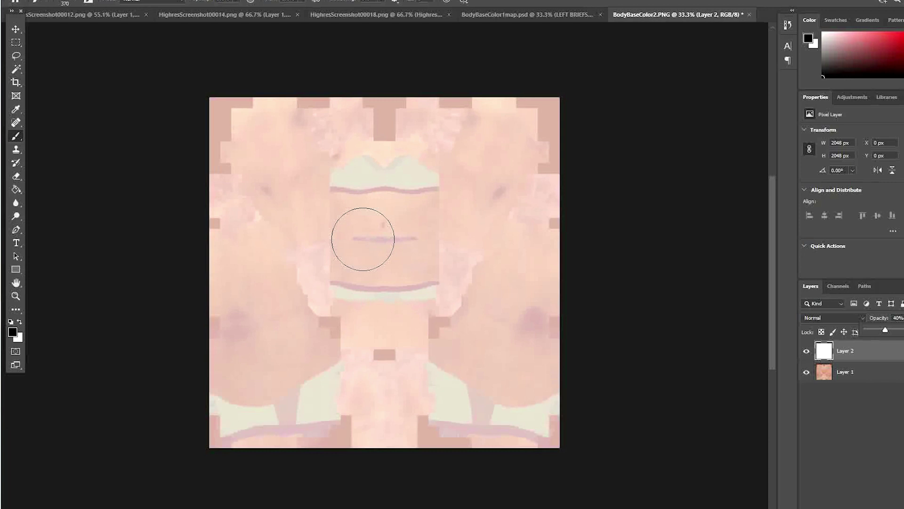
left_click(523, 14)
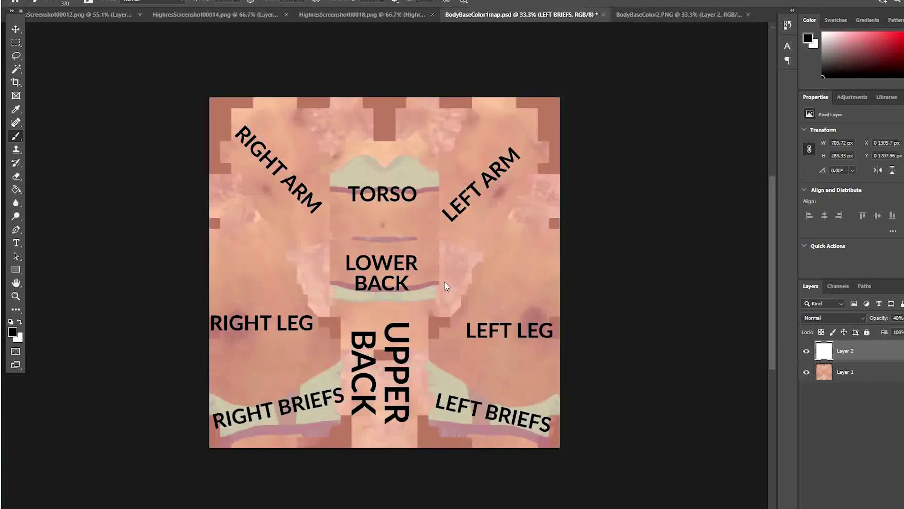
left_click(665, 15)
mouse_move(457, 346)
left_mouse_down()
mouse_move(517, 376)
mouse_move(570, 335)
mouse_move(492, 331)
mouse_move(490, 318)
mouse_move(527, 261)
mouse_move(549, 285)
mouse_move(533, 314)
mouse_move(483, 319)
mouse_move(495, 290)
mouse_move(538, 272)
left_mouse_up()
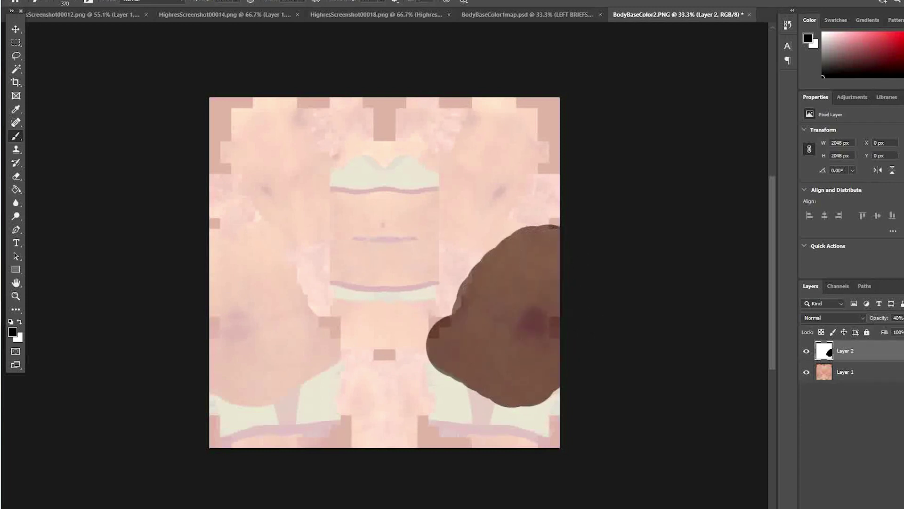
left_click_drag(894, 329, 903, 328)
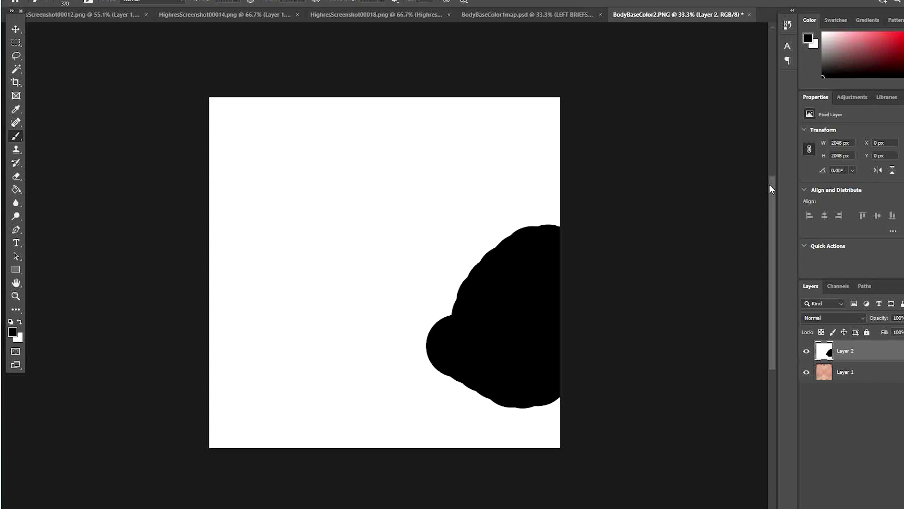
Save a copy as PNG under a new mask file name, accepting the PNG Format Options
key("ctrl+shift+s")
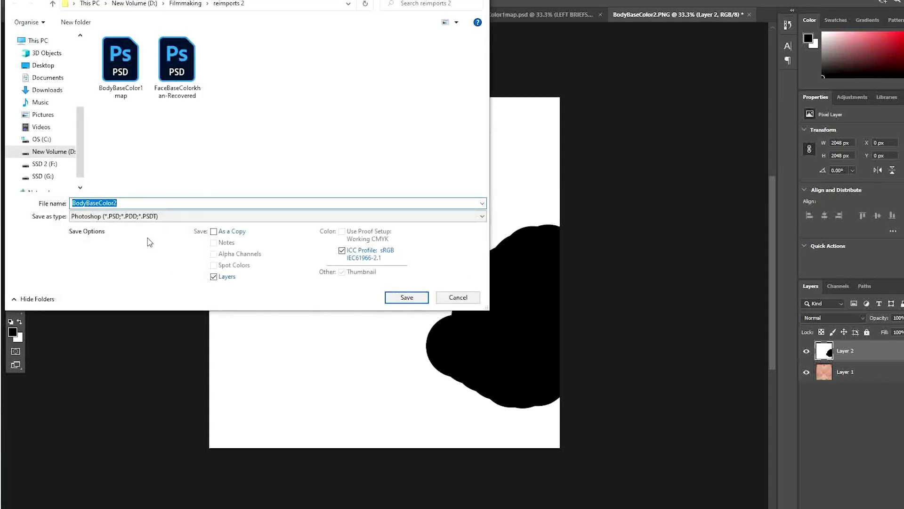
left_click(144, 215)
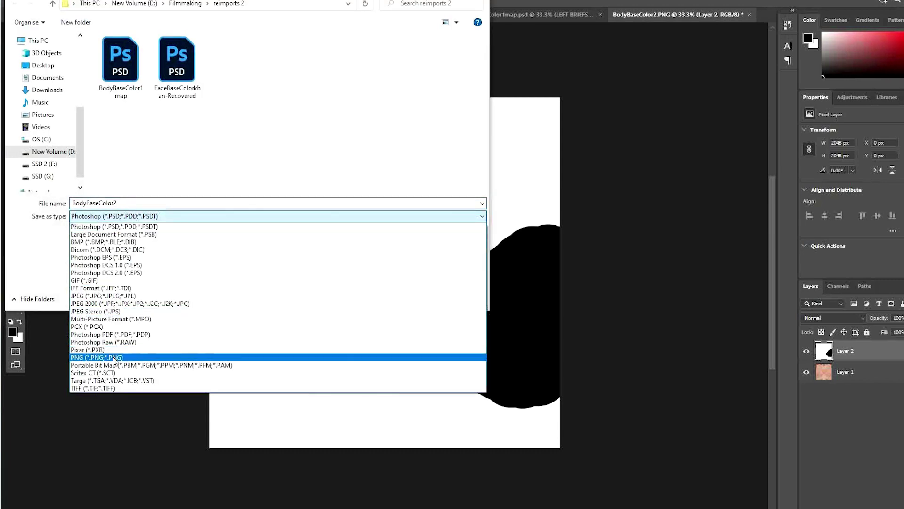
left_click(113, 357)
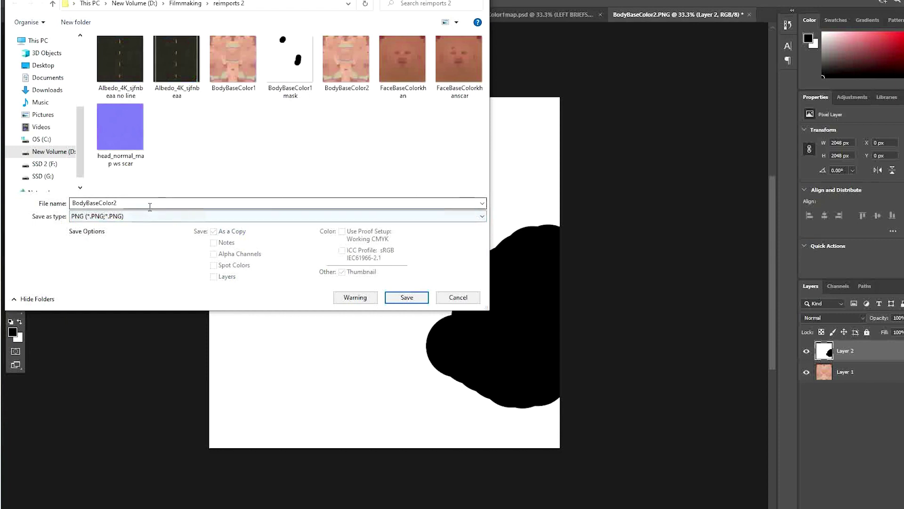
left_click(155, 204)
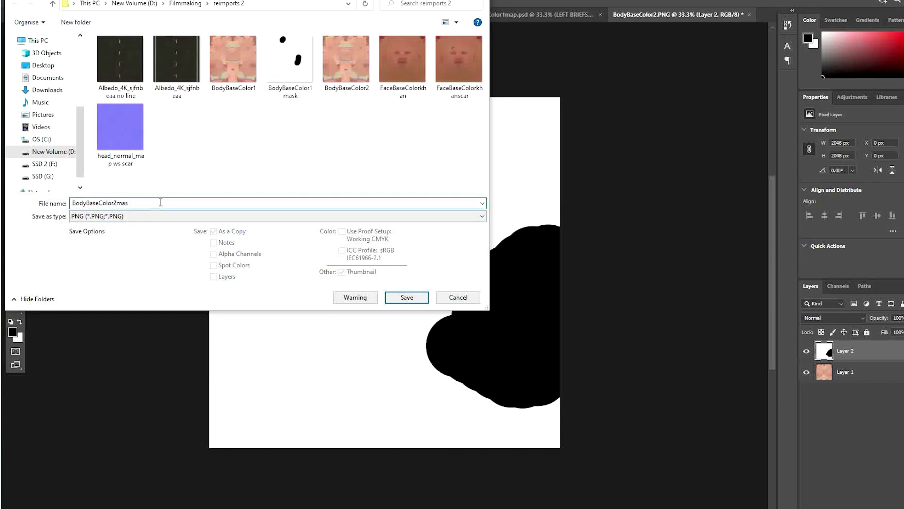
left_click(412, 299)
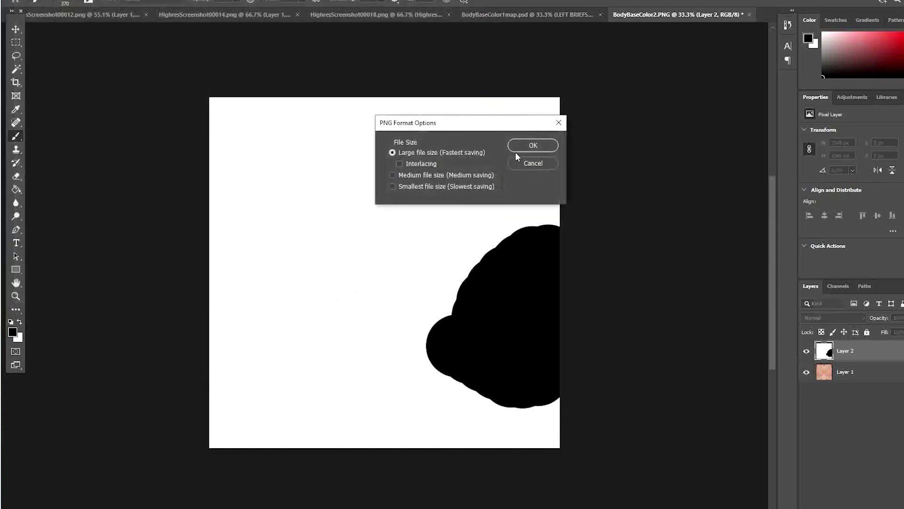
left_click(530, 146)
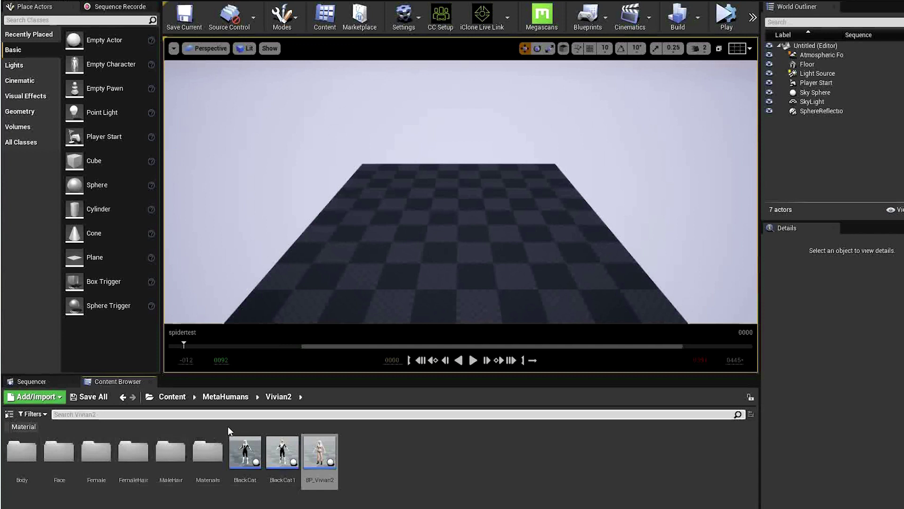
Create and open a new Masks folder inside MetaHumans > Common
left_click(226, 396)
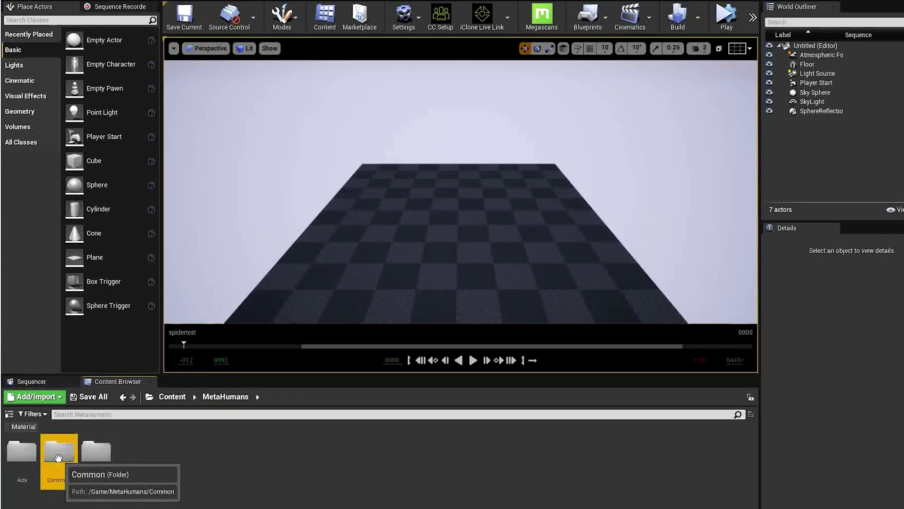
double_click(58, 457)
right_click(411, 466)
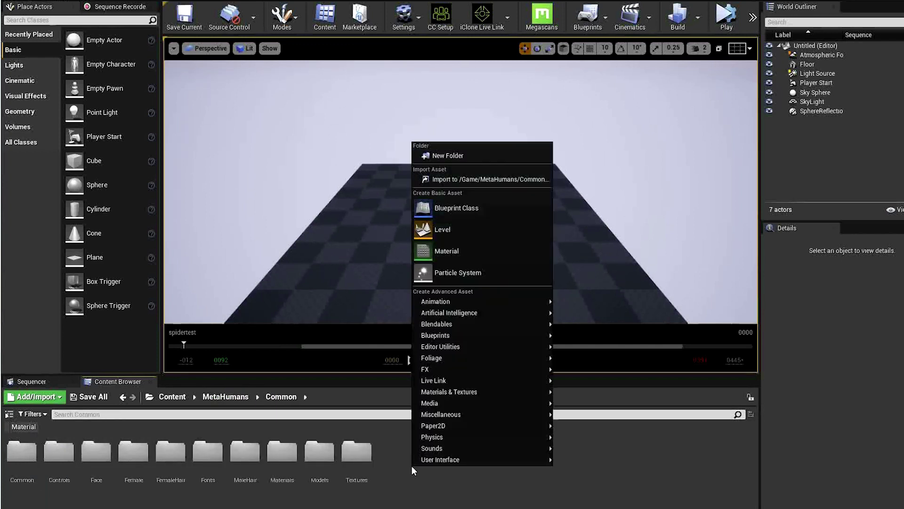
left_click(470, 156)
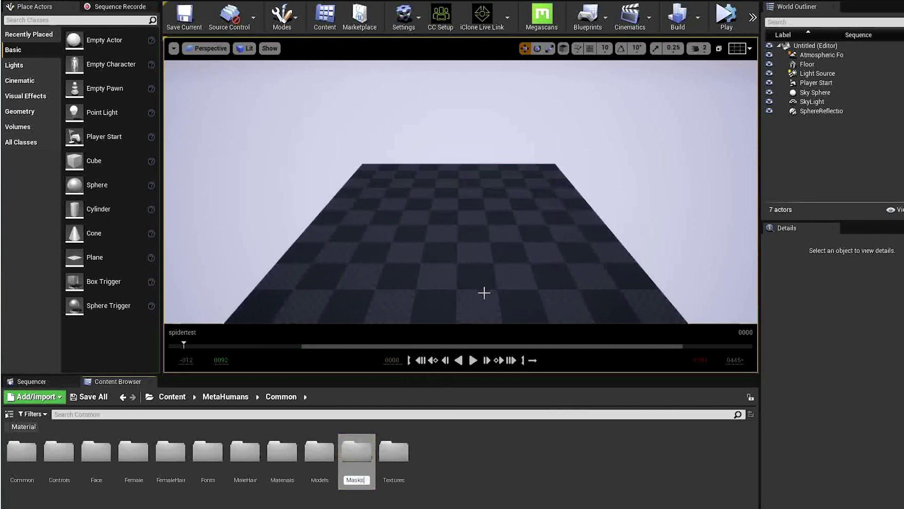
key("Return")
double_click(279, 456)
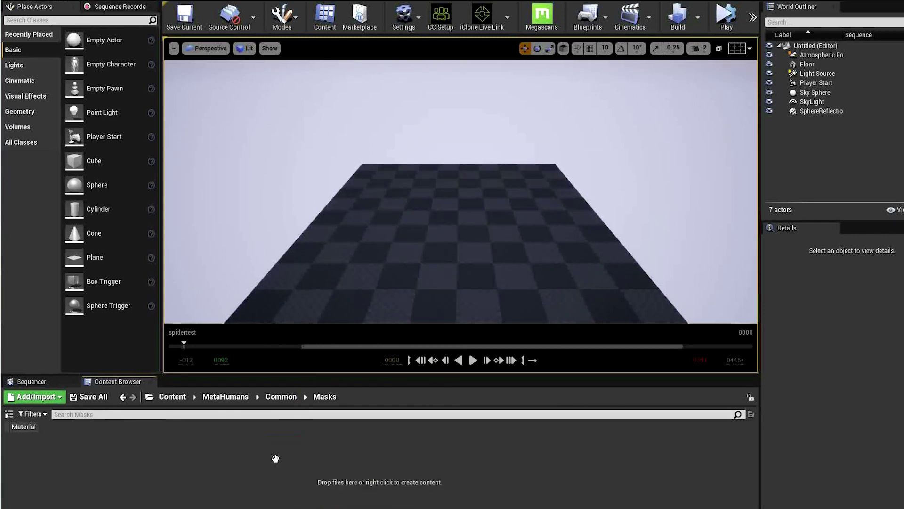
Drag the BodyBaseColor2 mask PNG from File Explorer into the Masks folder
key("alt+Tab")
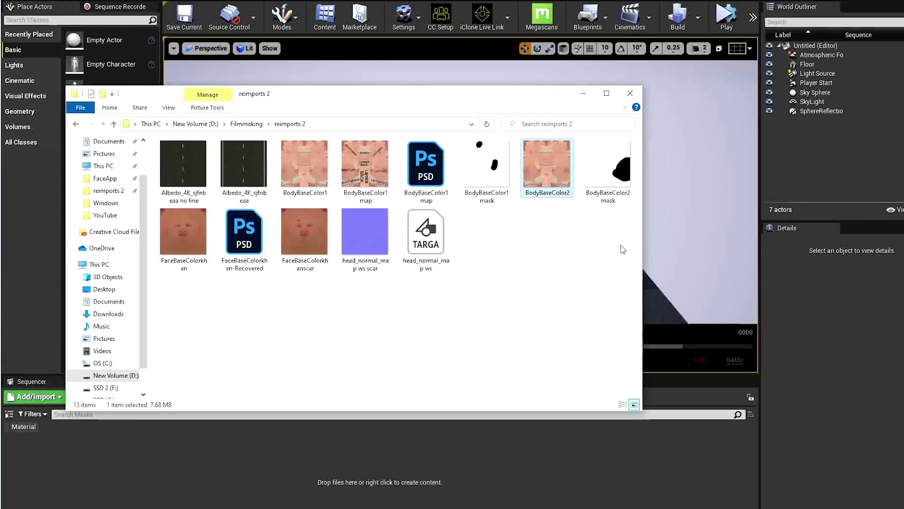
left_click(607, 184)
left_click_drag(610, 172, 387, 494)
left_click(225, 487)
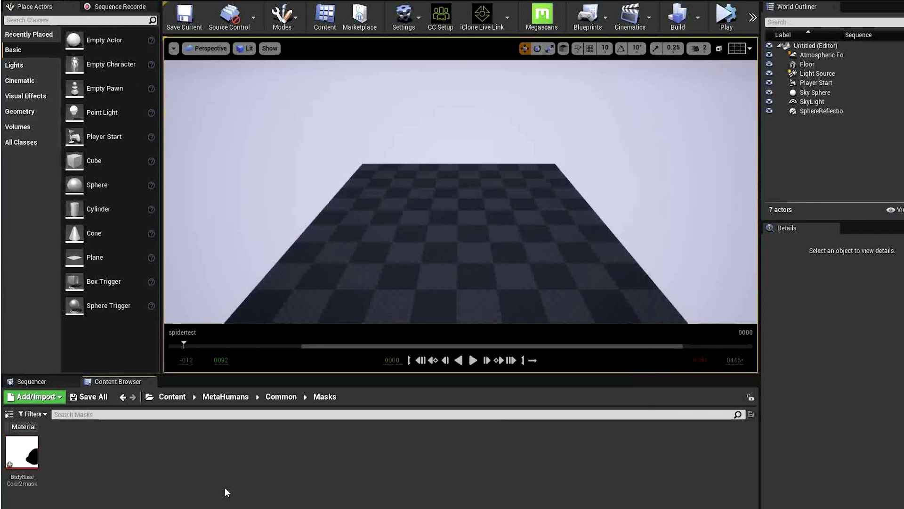
Add the mask texture to M_BodySkin, wire its RGB to Opacity Mask, and apply
key("alt+Tab")
left_click_drag(17, 453, 574, 129)
left_click_drag(646, 140, 488, 281)
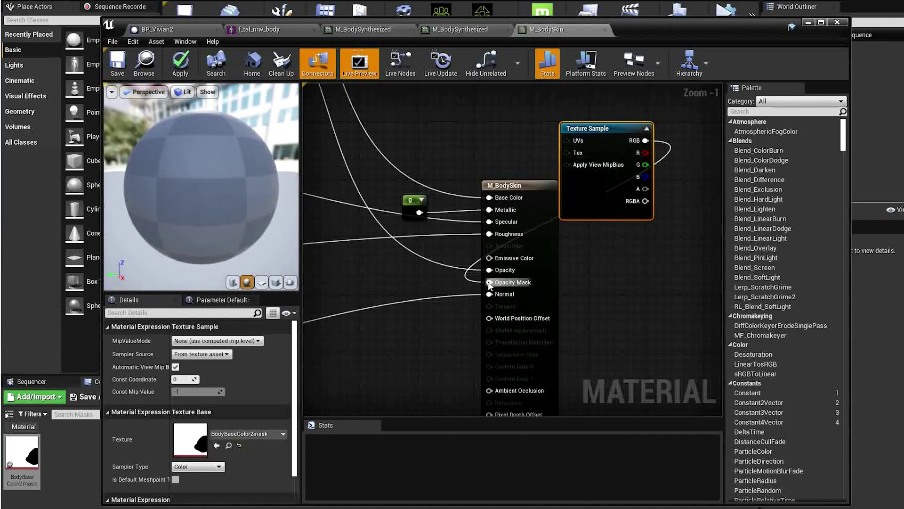
left_click(180, 61)
Inspect the f_tal_nrw_body preview to confirm the left leg is hidden
left_click(259, 29)
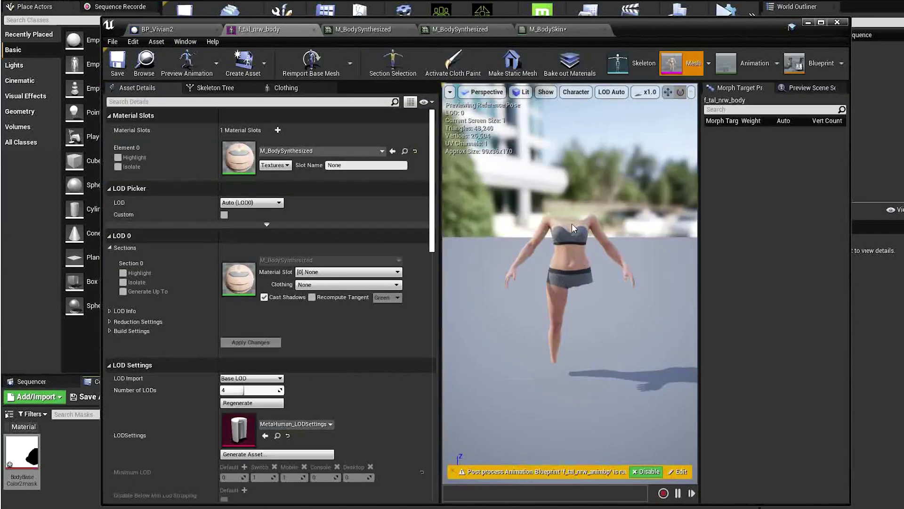
left_click_drag(574, 229, 618, 309)
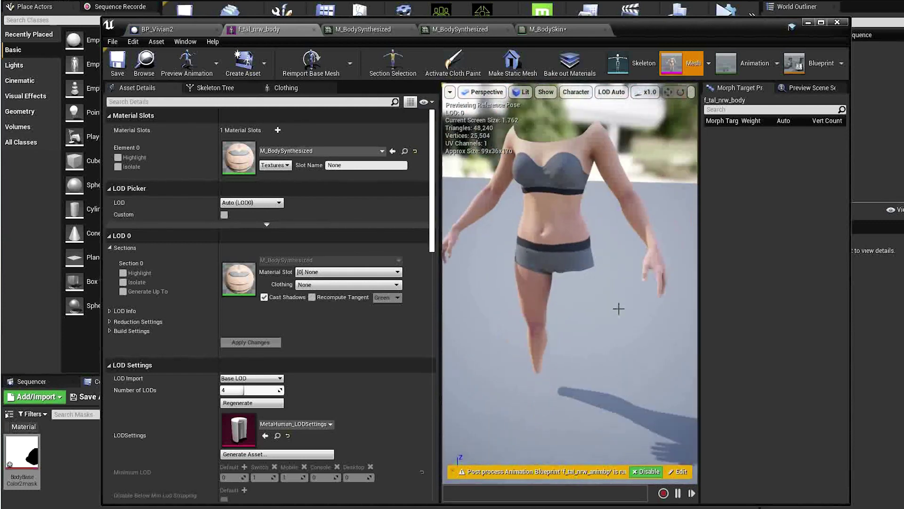
scroll(632, 323, "down", 5)
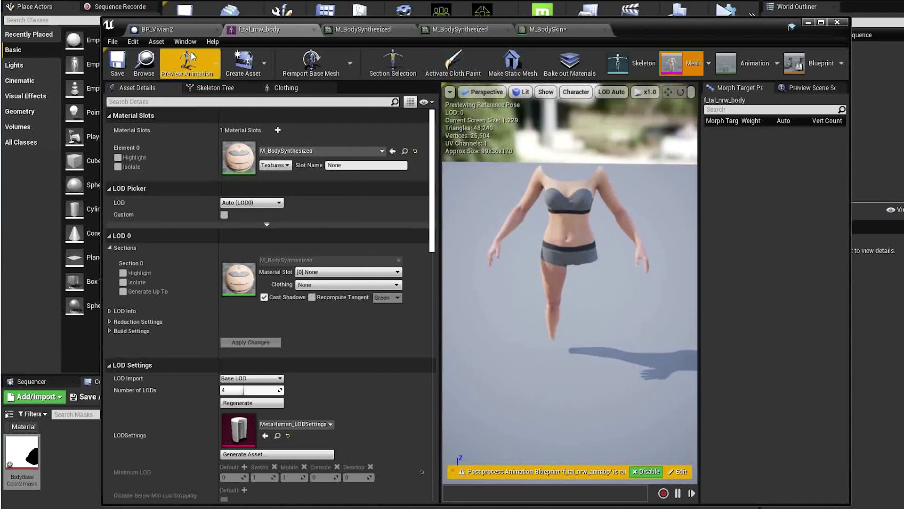
left_click(183, 30)
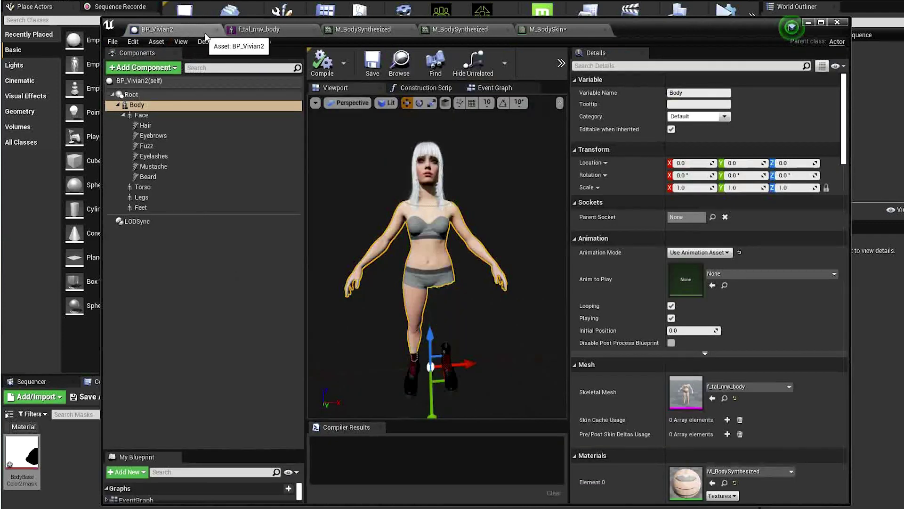
left_click(272, 31)
scroll(618, 273, "up", 4)
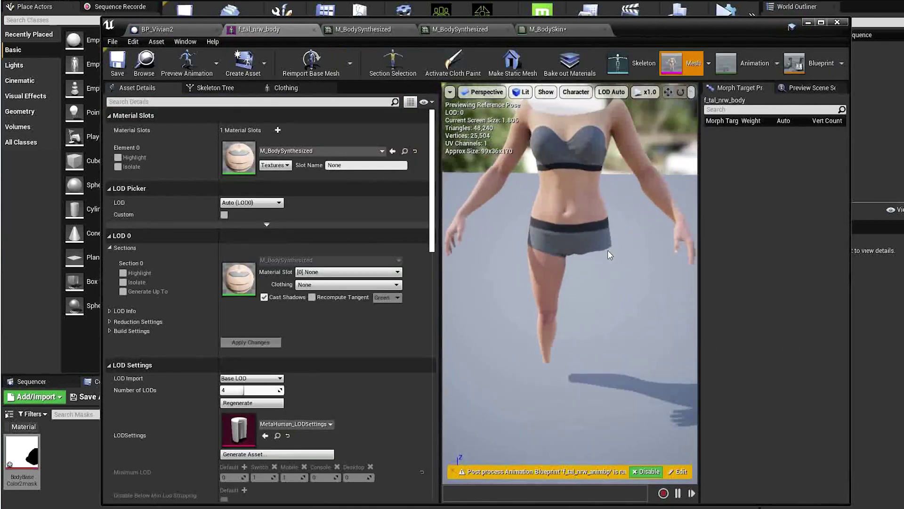
scroll(612, 234, "down", 2)
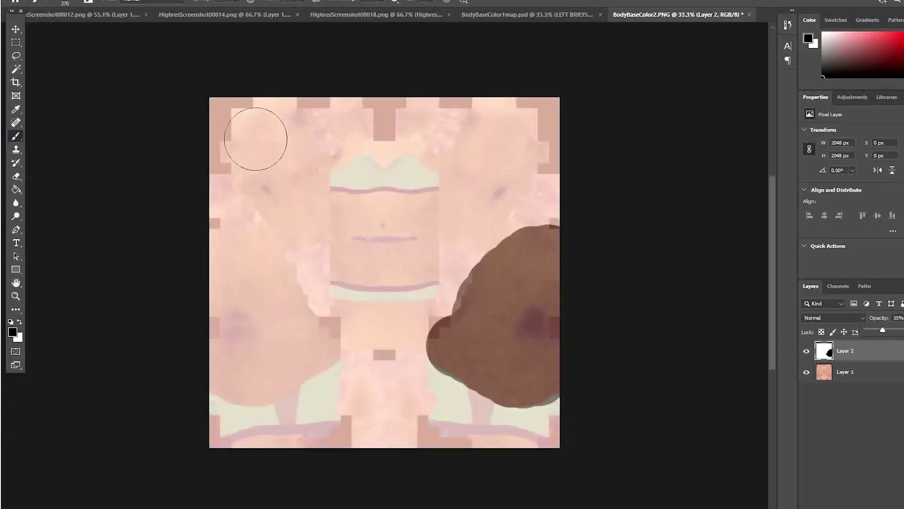
Paint the top-left arm region black at 100% opacity and overwrite the BodyBaseColor2 mask PNG
mouse_move(256, 139)
left_mouse_down()
mouse_move(298, 221)
mouse_move(306, 162)
mouse_move(249, 125)
mouse_move(277, 124)
mouse_move(243, 129)
left_mouse_up()
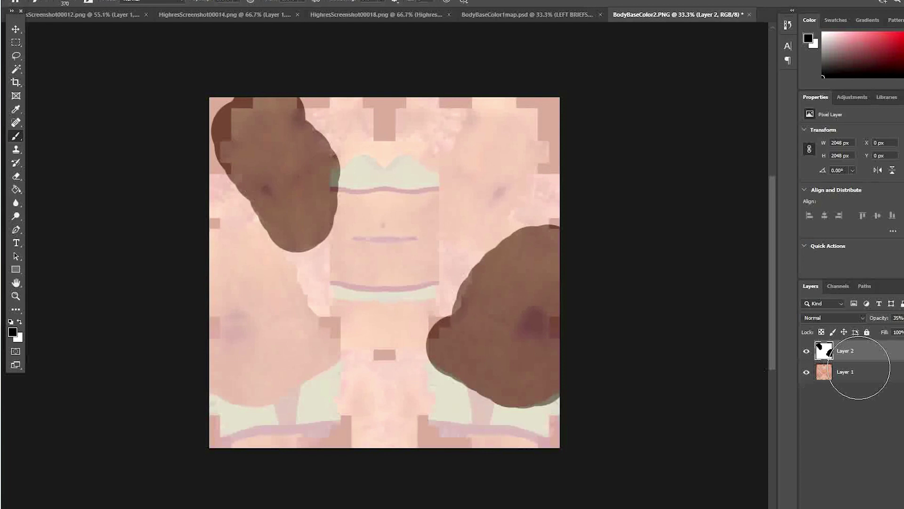
left_click_drag(885, 332, 902, 332)
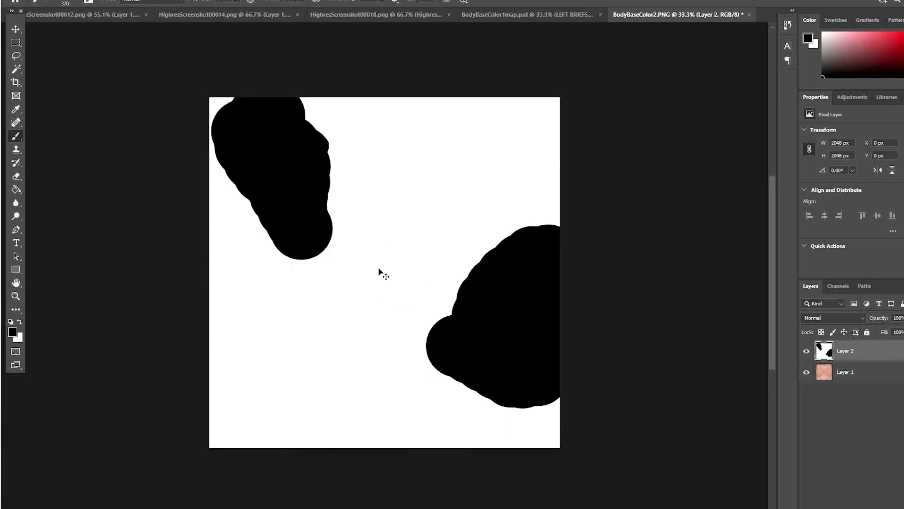
key("ctrl+shift+s")
left_click(160, 216)
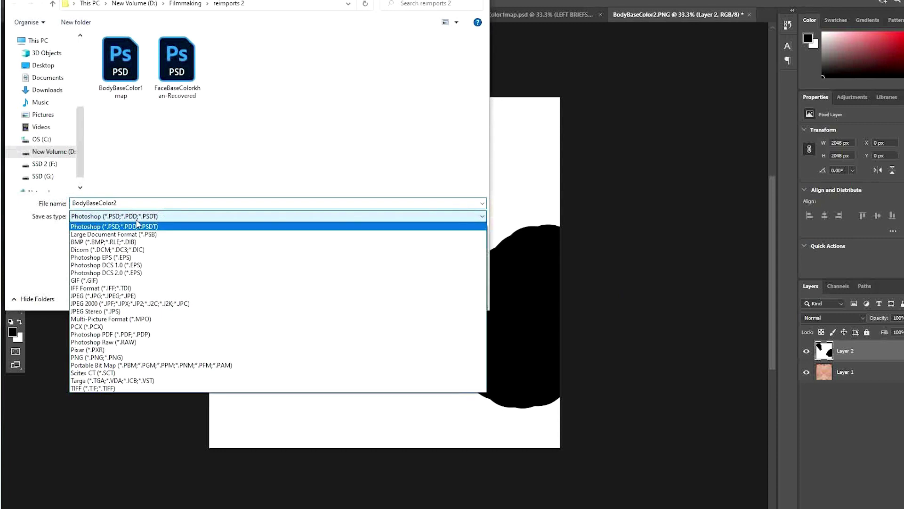
left_click(116, 357)
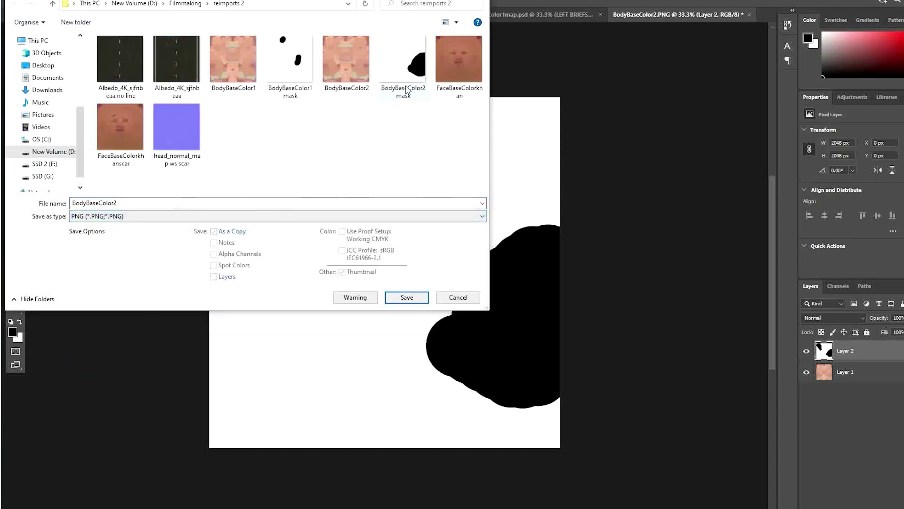
double_click(407, 90)
left_click(499, 259)
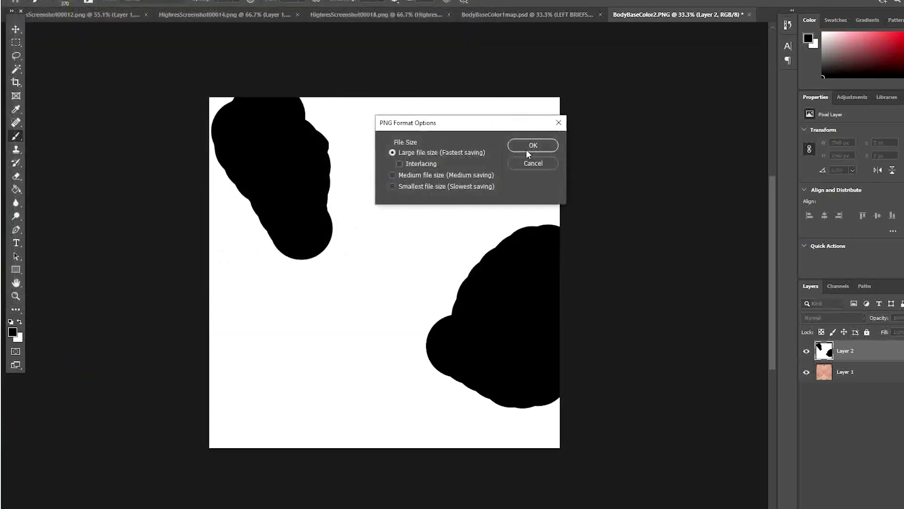
left_click(526, 149)
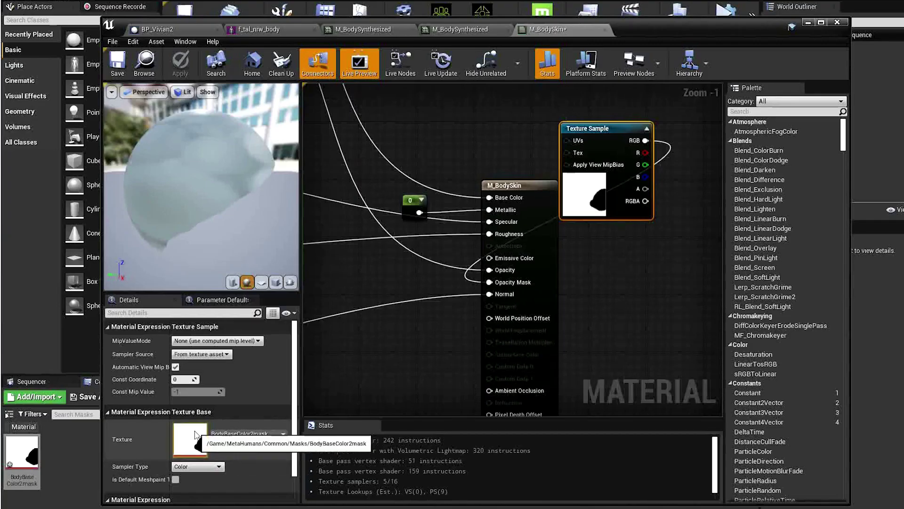
Reimport BodyBaseColor2mask from the updated file and check that the f_tal_nrw_body preview now hides the arm too
double_click(196, 434)
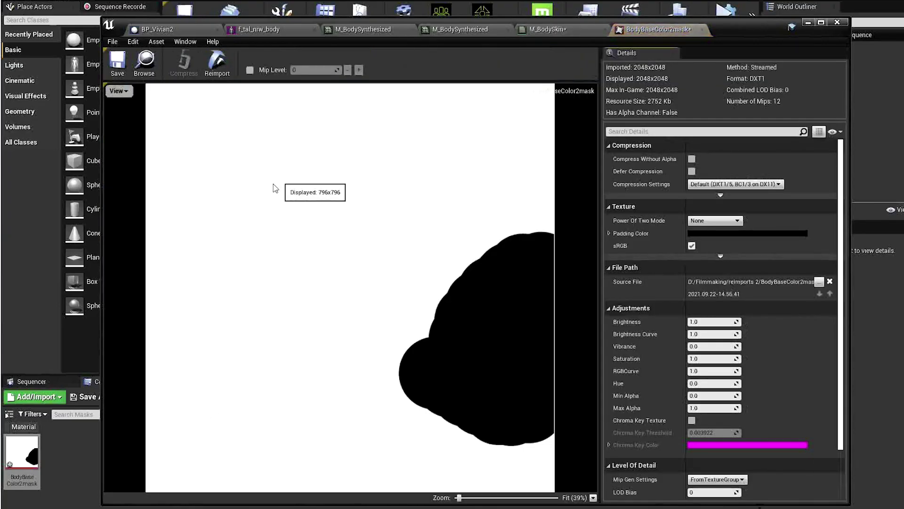
left_click(218, 70)
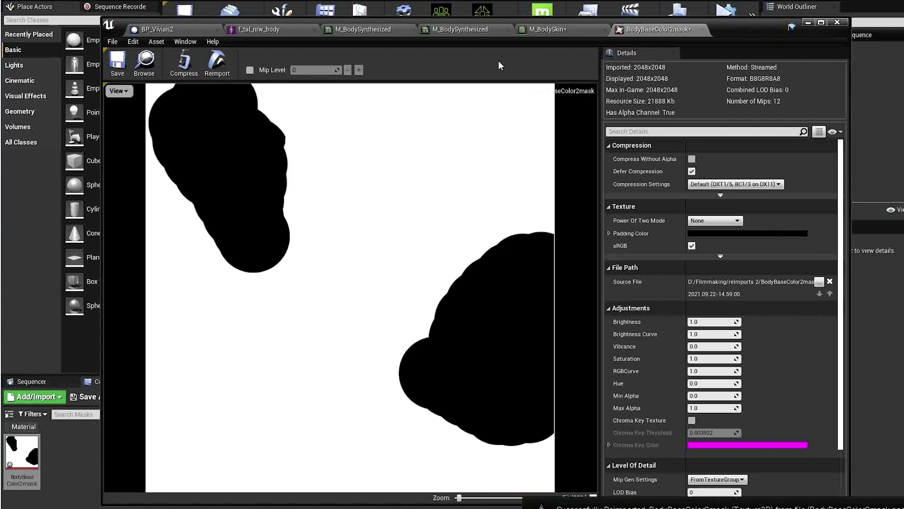
left_click(287, 29)
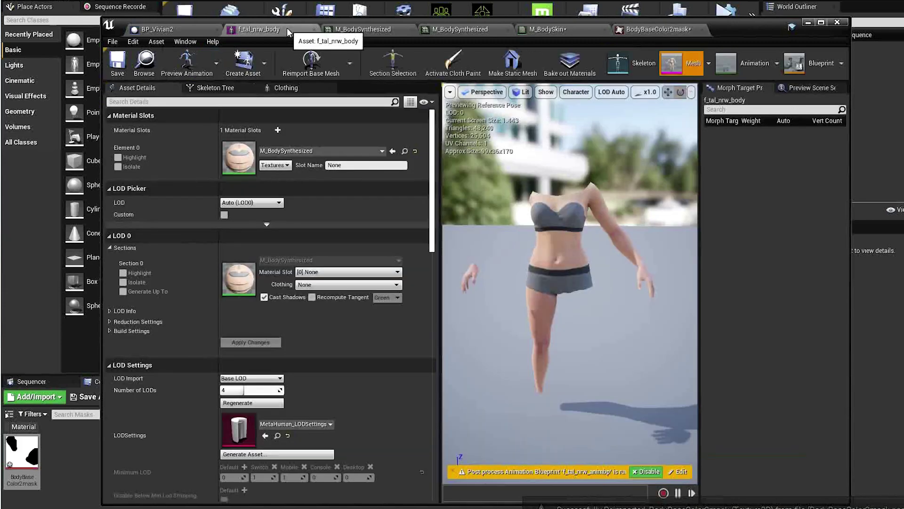